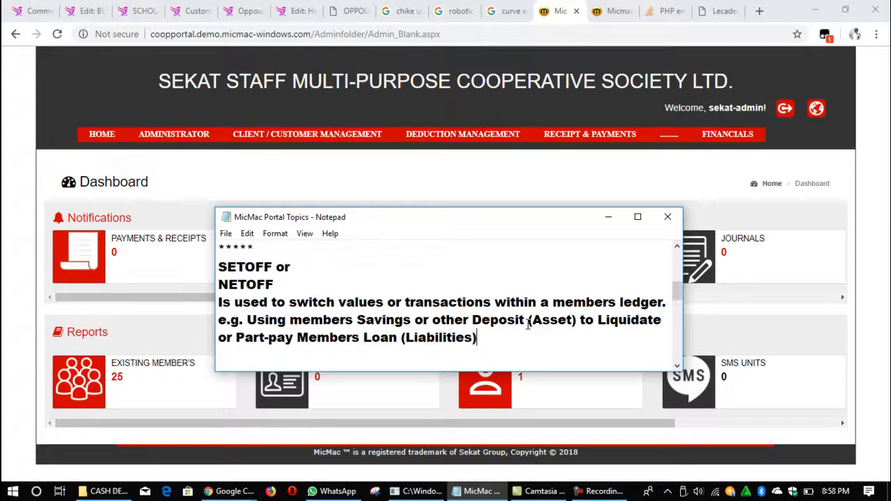
Step: Open the SET-OFF form from the member entries for receipts and payments
mouse_move(606, 134)
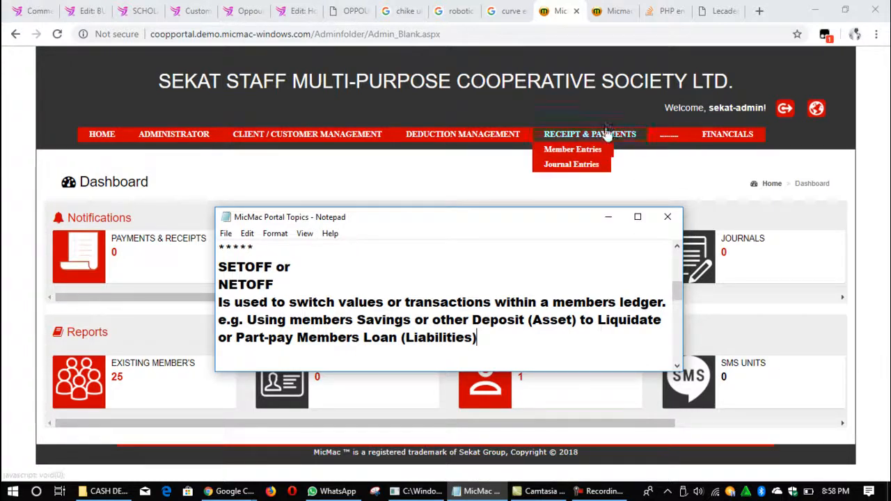
mouse_move(577, 150)
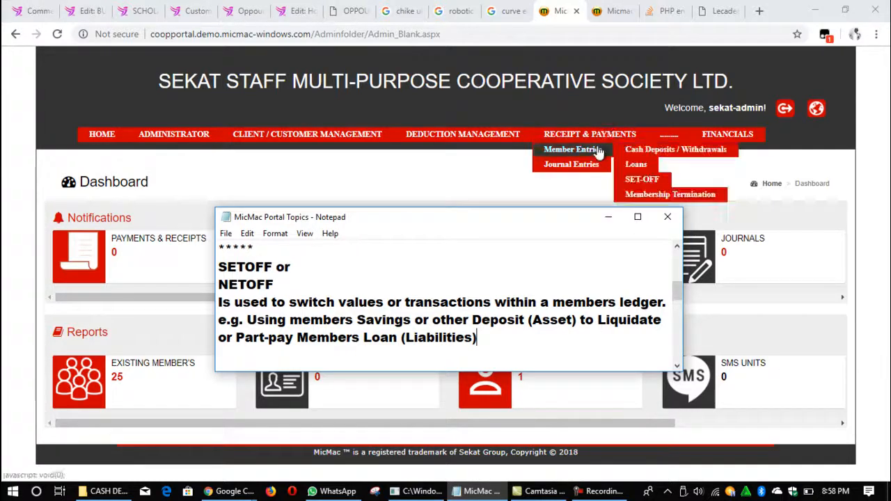
click(640, 180)
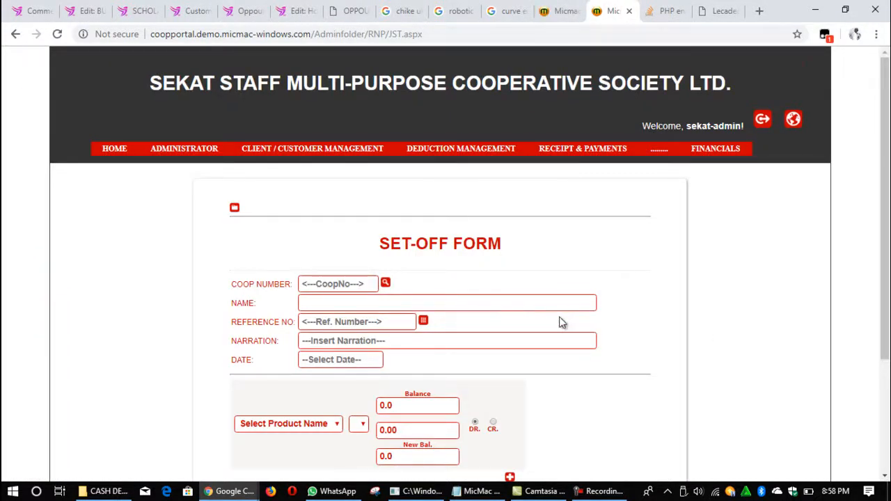
Step: Look up the member by cooperative number and generate a reference number for the set-off
scroll(562, 323, down, 1)
scroll(562, 323, down, 1)
scroll(562, 323, up, 1)
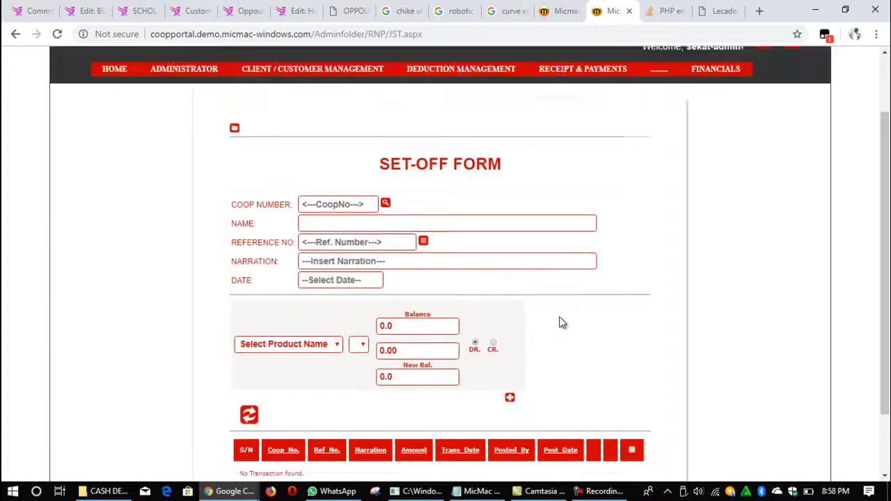
scroll(562, 323, down, 1)
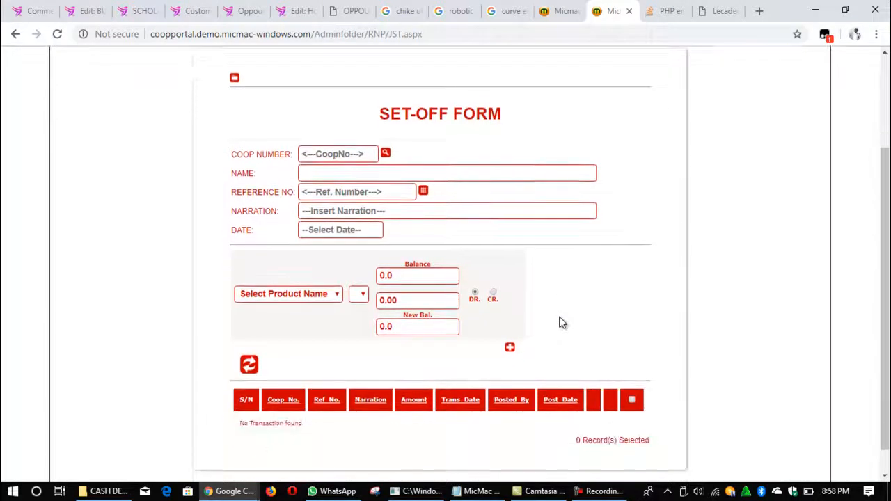
click(332, 154)
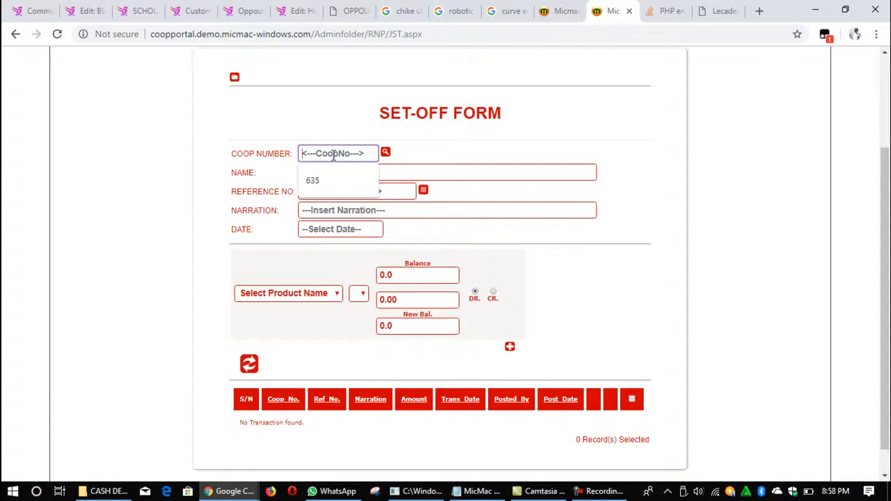
text(002)
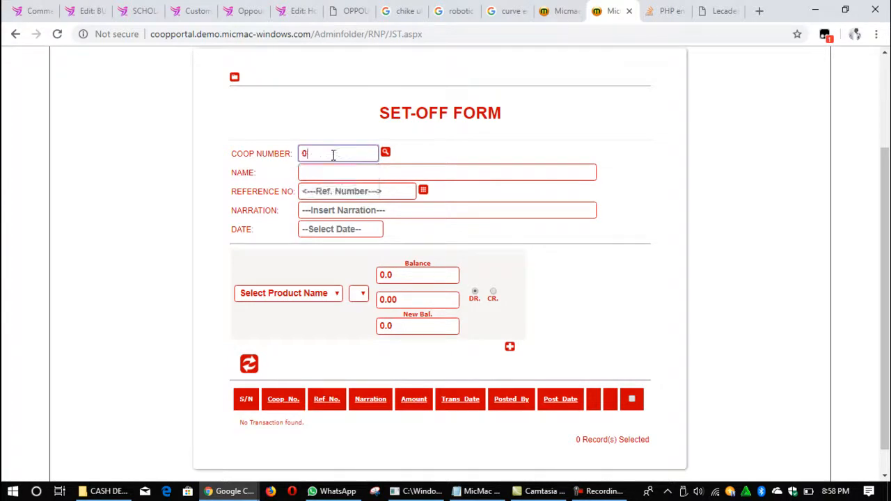
key(Tab)
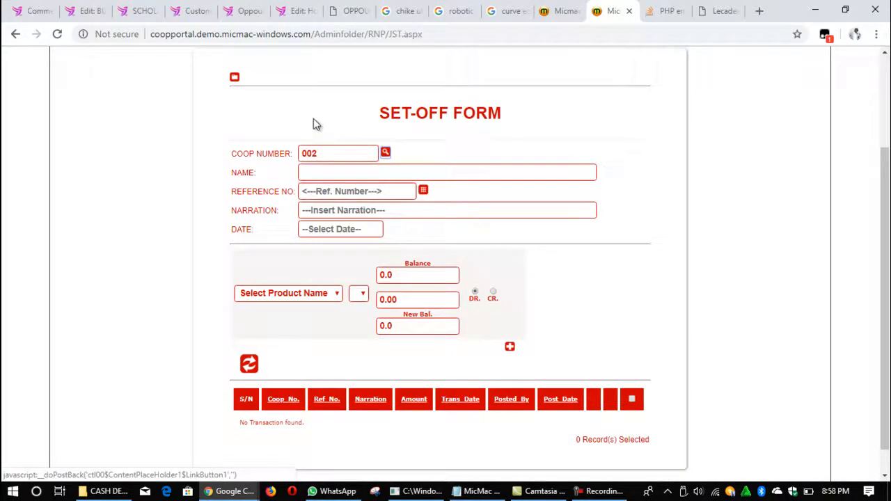
key(Return)
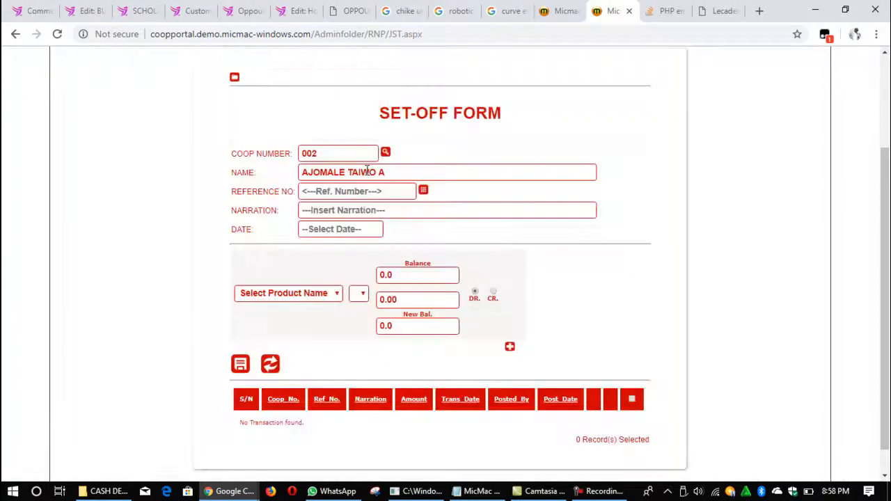
click(331, 189)
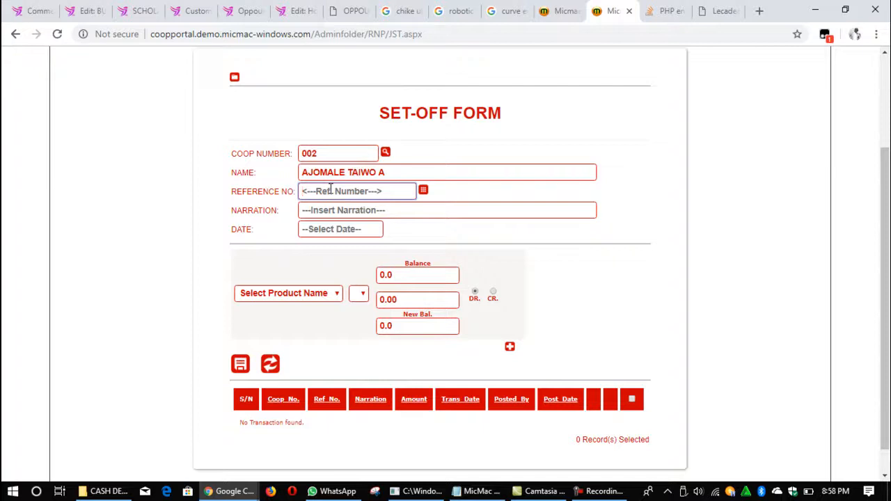
click(423, 191)
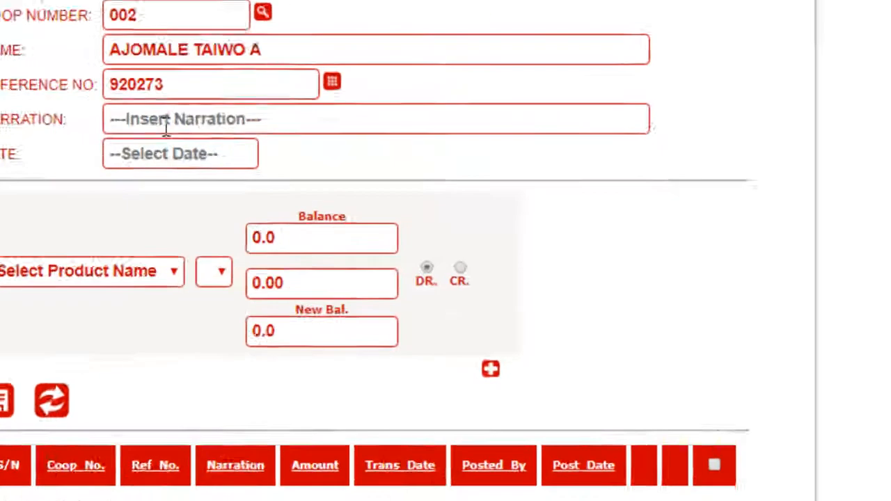
Step: Enter the narration "Loan Liquidation with Members Savings"
click(167, 125)
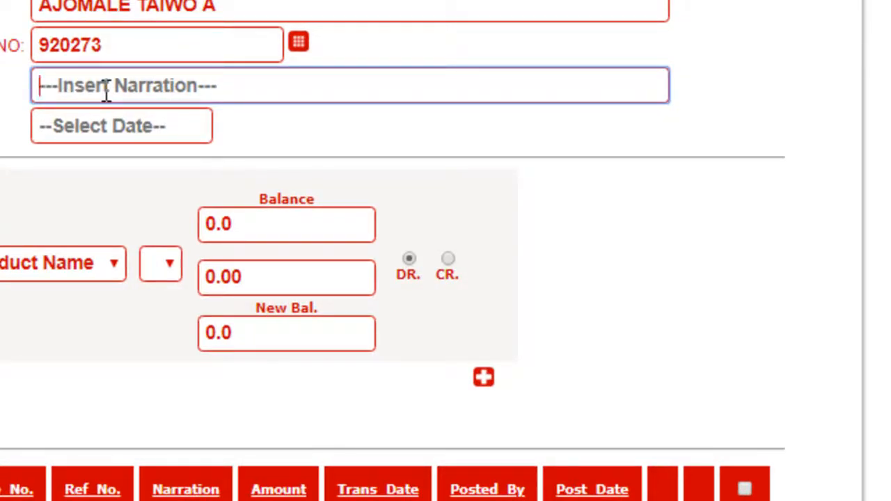
text(Loan Li)
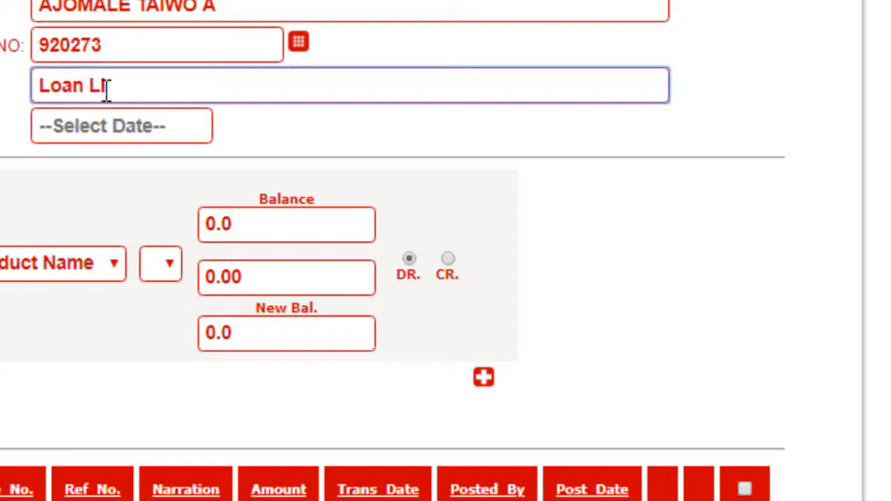
text(quidati)
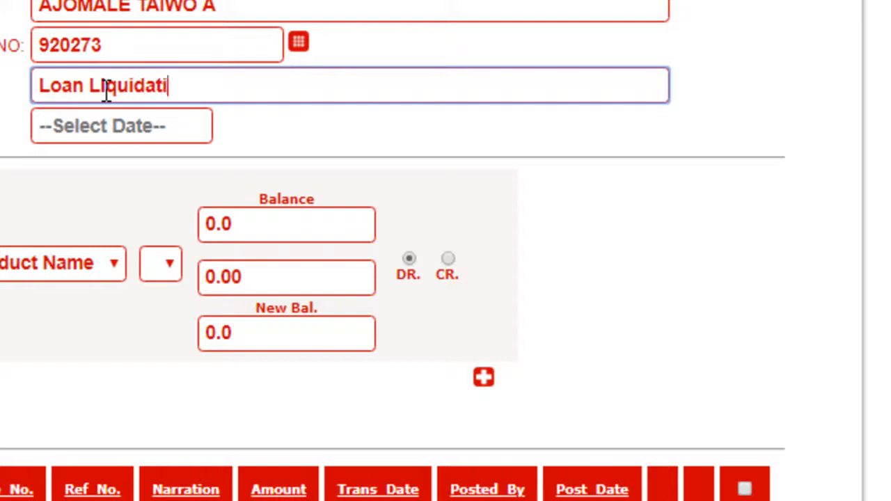
text(on with )
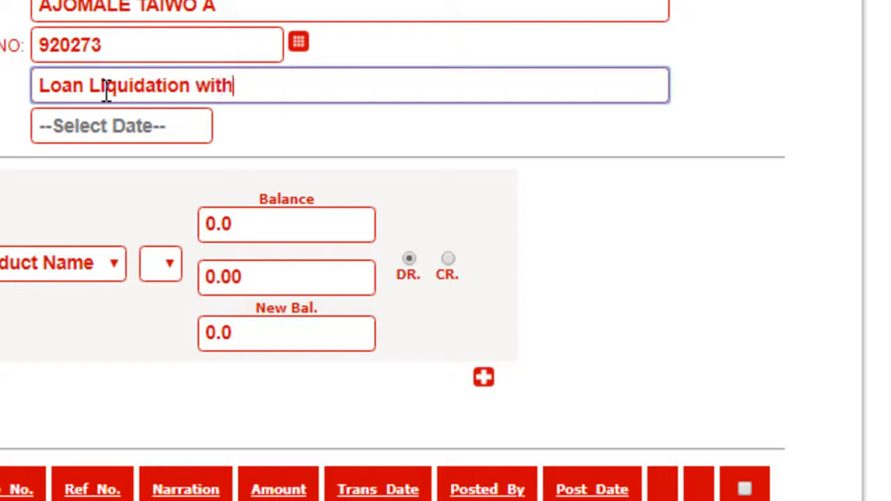
text(Mem)
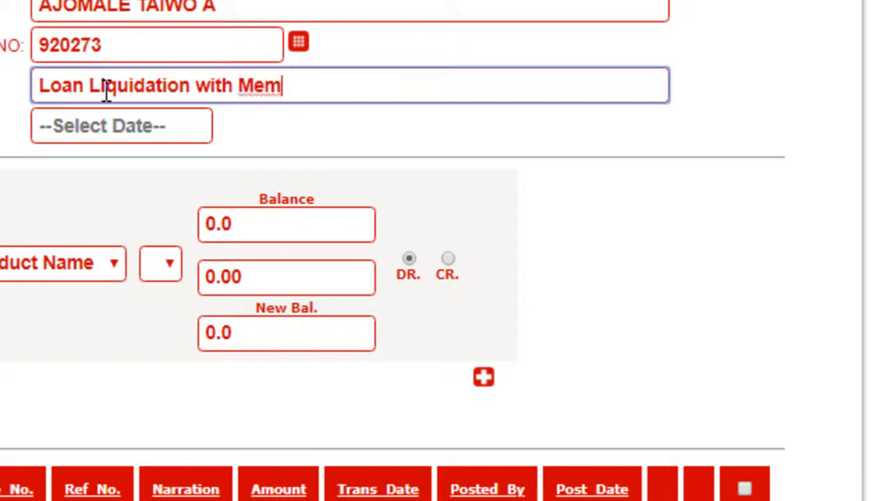
text(bers Sa)
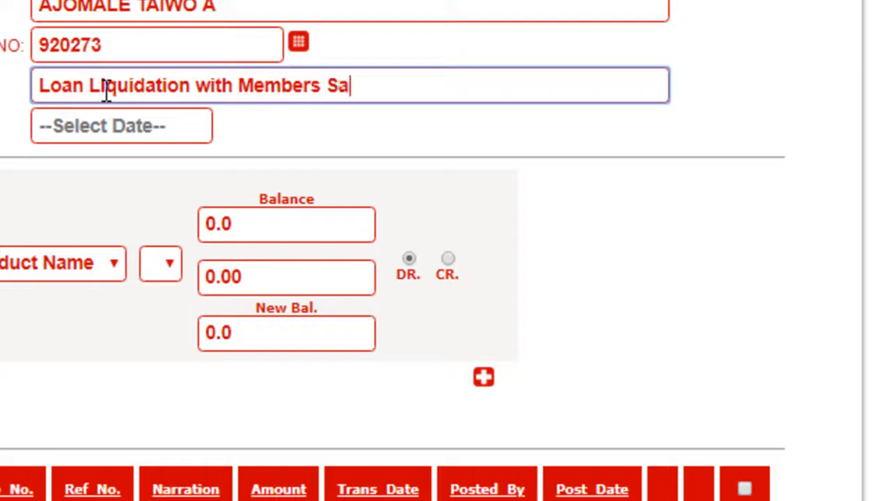
text(vings)
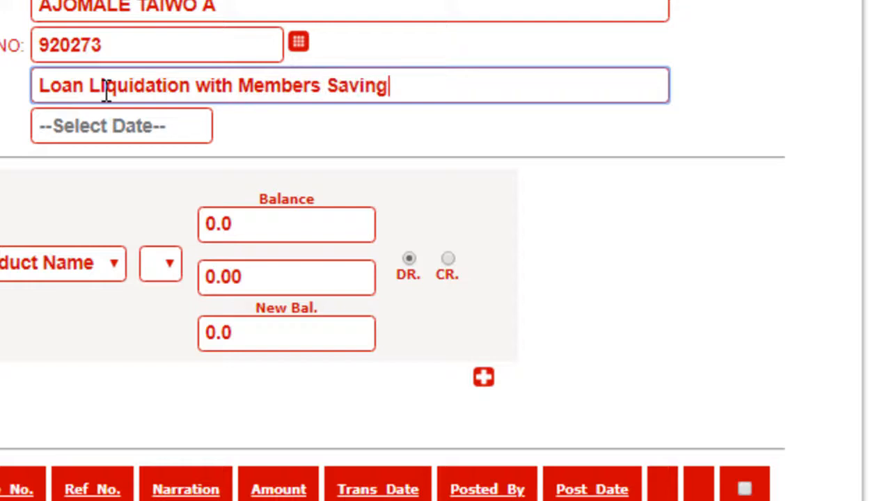
Step: Remove the word "Members" from the narration so it reads "Loan Liquidation with Savings"
key(Left)
key(Left)
key(Left)
key(Left)
key(Left)
key(Left)
key(Left)
key(Left)
key(Left)
key(Right)
key(Right)
key(Left)
key(Left)
key(Right)
key(ctrl+Left)
key(ctrl+Left)
key(ctrl+Left)
key(ctrl+Left)
key(Right)
key(Right)
key(Right)
key(Right)
key(Right)
key(Right)
key(Right)
key(Right)
key(Right)
key(Right)
key(Right)
key(Right)
key(Right)
key(Right)
key(Right)
key(Right)
key(Right)
key(Right)
key(Right)
key(Right)
key(Right)
key(Right)
key(shift+Right)
key(shift+Right)
key(shift+Right)
key(shift+Right)
key(shift+Right)
key(shift+Right)
key(shift+Right)
key(shift+Right)
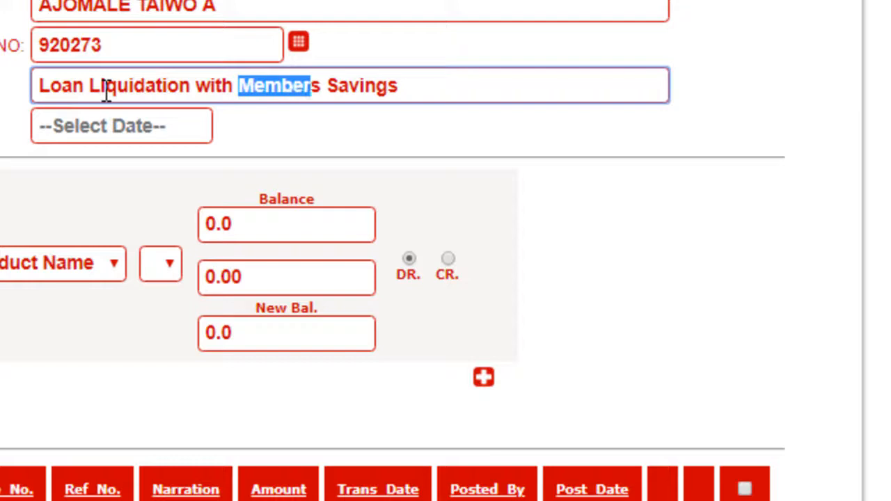
key(BackSpace)
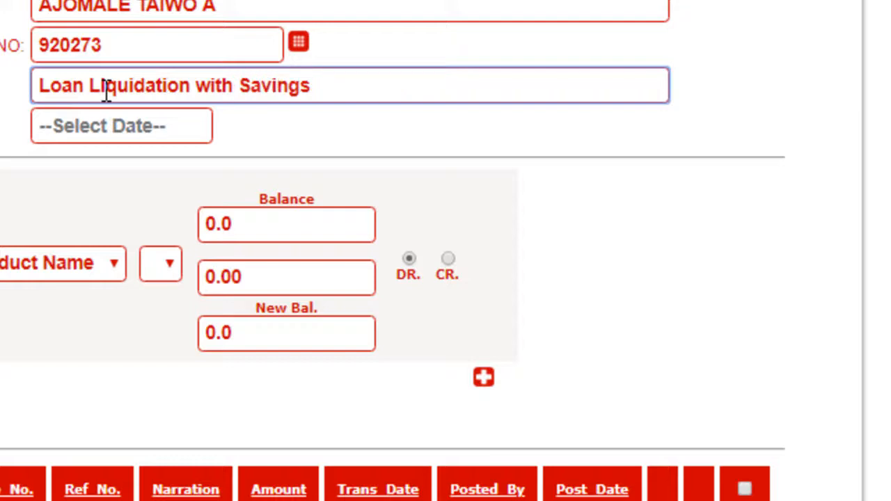
Step: Set the transaction date to 8 October 2018 and choose SAVINGS as the product on the first entry line
click(94, 124)
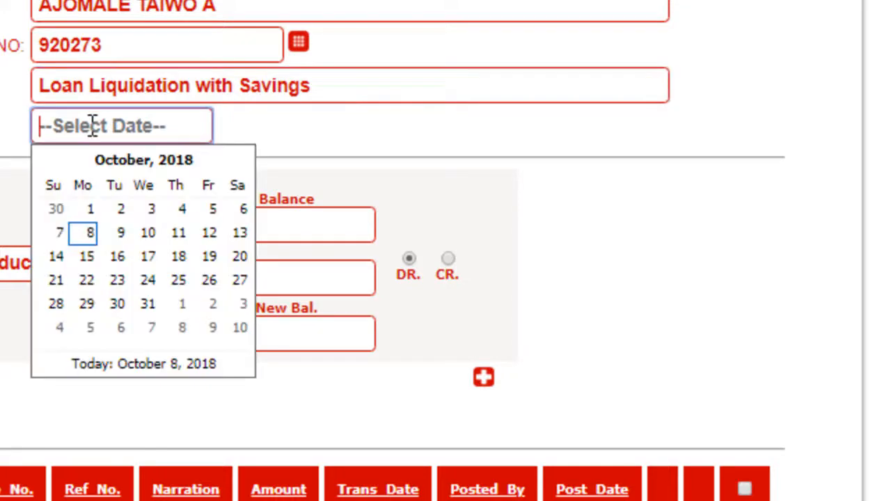
click(87, 231)
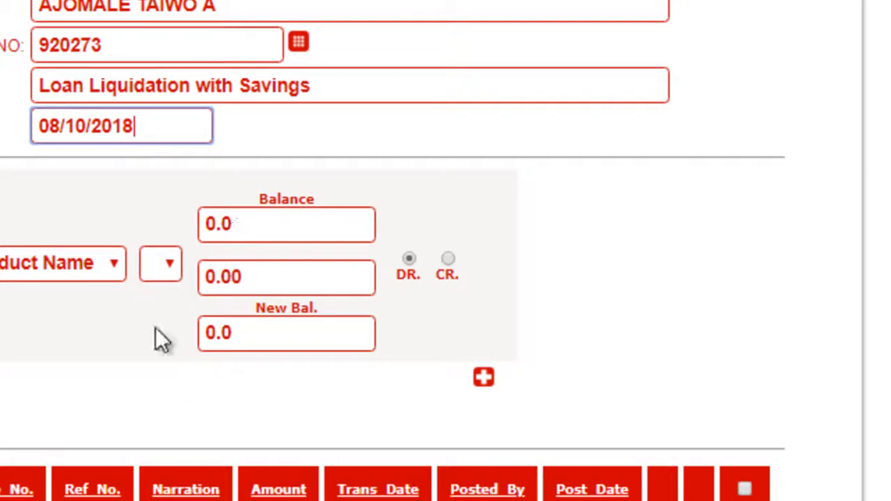
click(112, 264)
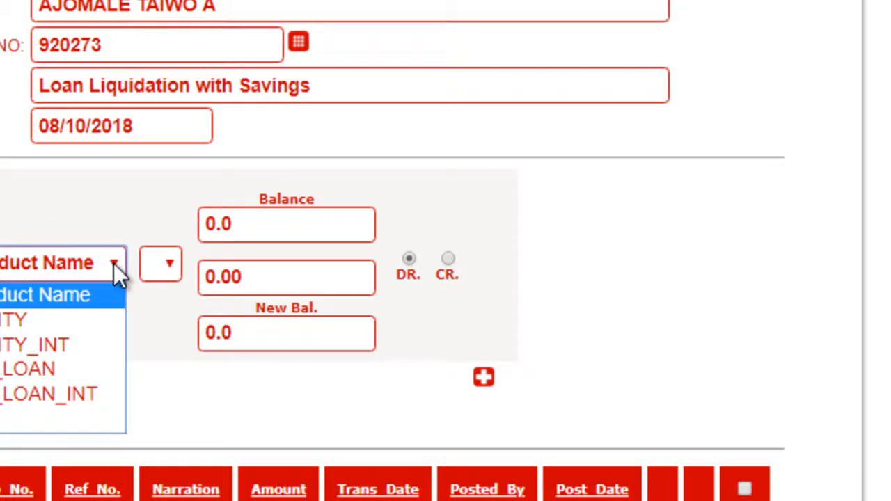
click(10, 423)
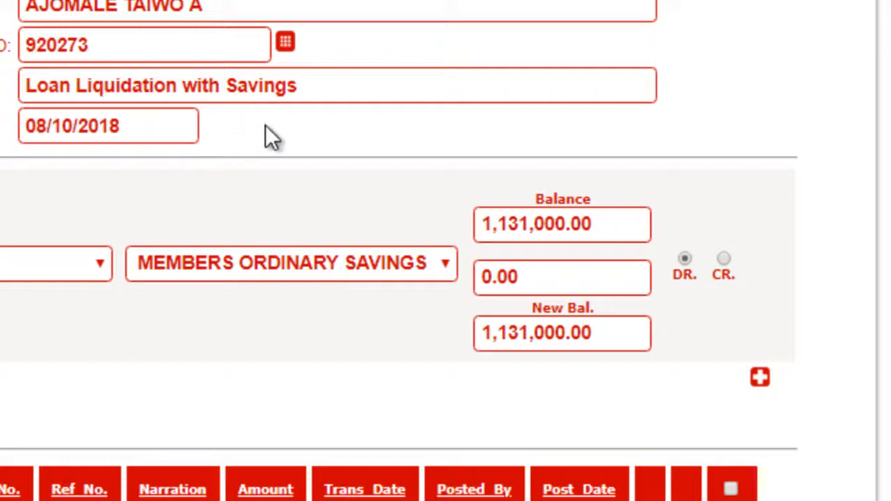
Step: Add a second entry line and choose MEMBER_LOAN as its product
click(759, 378)
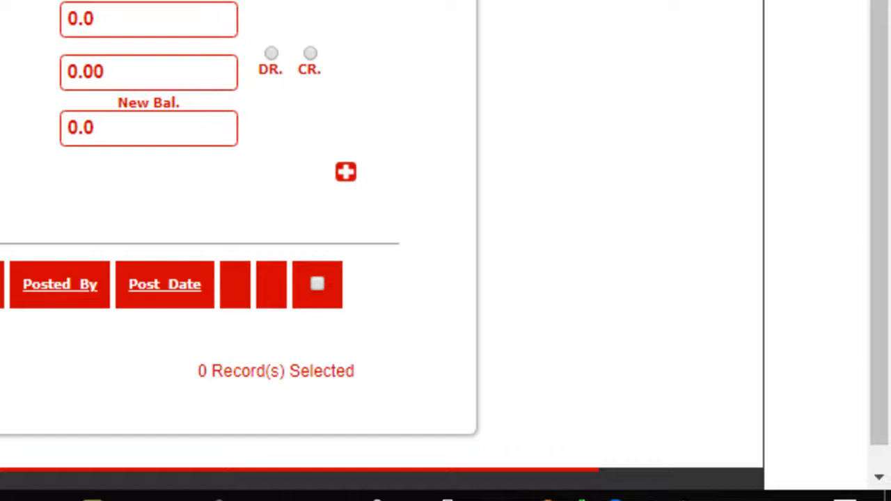
click(100, 252)
click(80, 352)
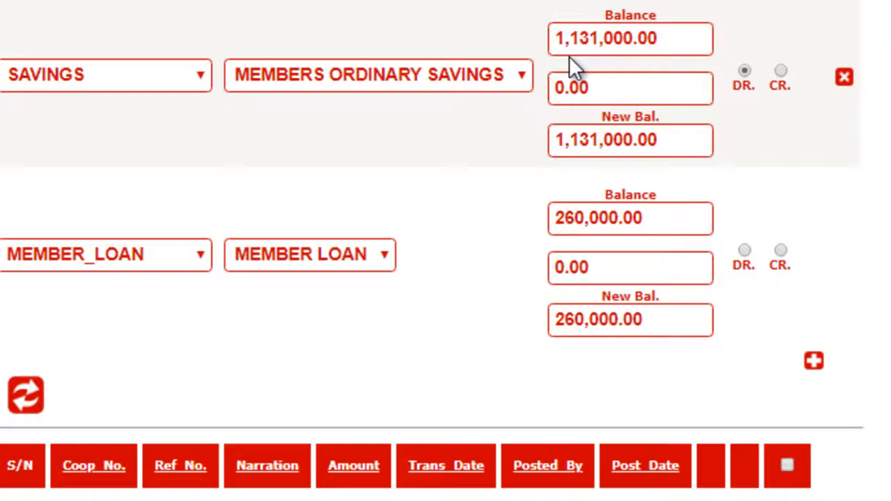
Step: Set the amount on the MEMBER_LOAN line to 260000
click(604, 267)
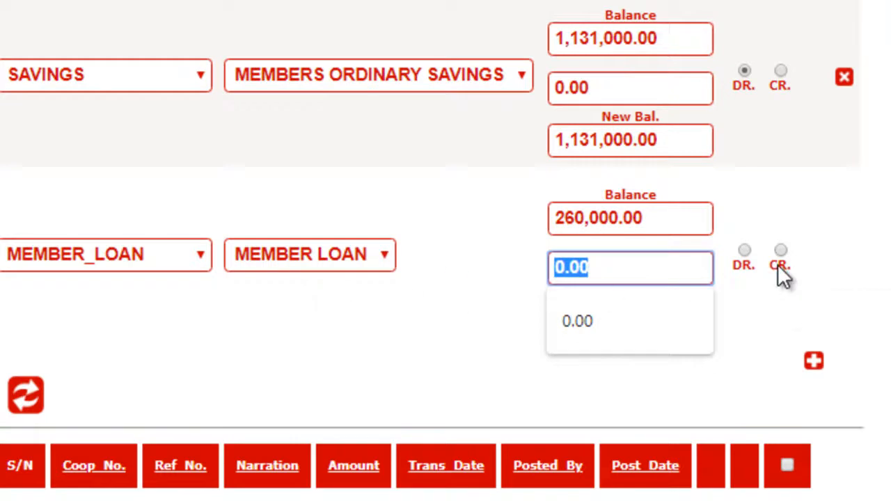
text(260000)
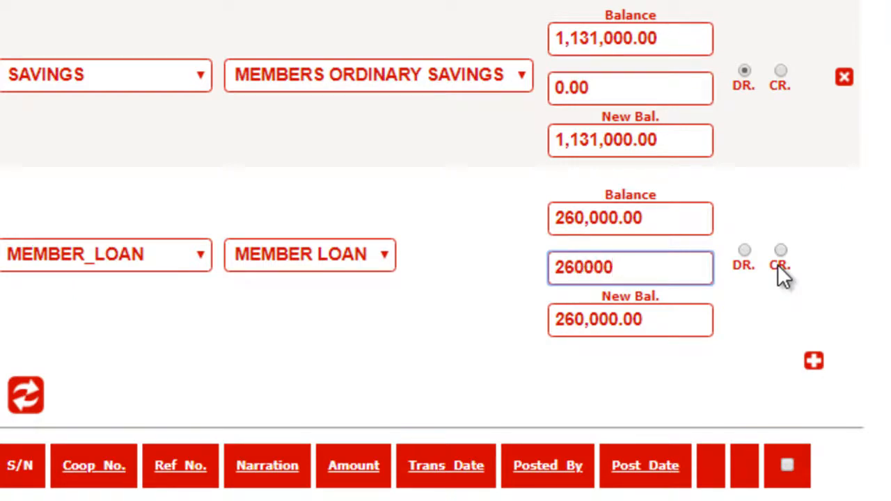
click(592, 84)
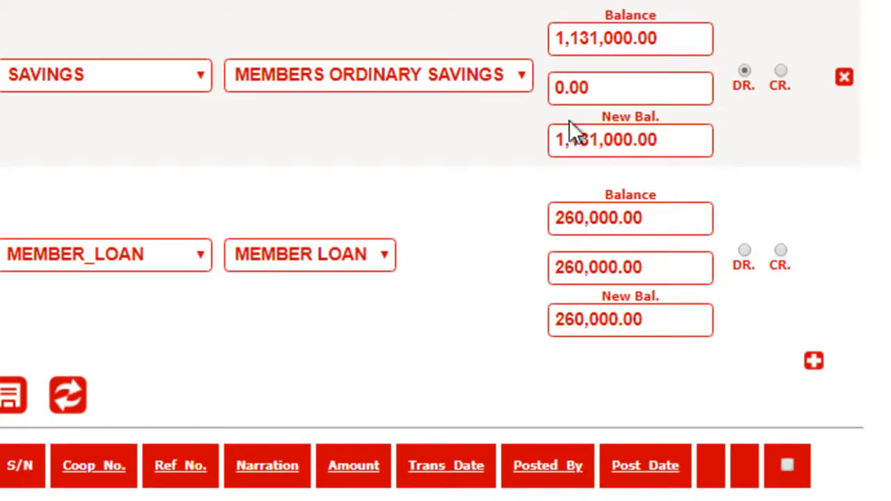
Step: Set the amount on the debited SAVINGS line to 260000
click(610, 85)
text(26000)
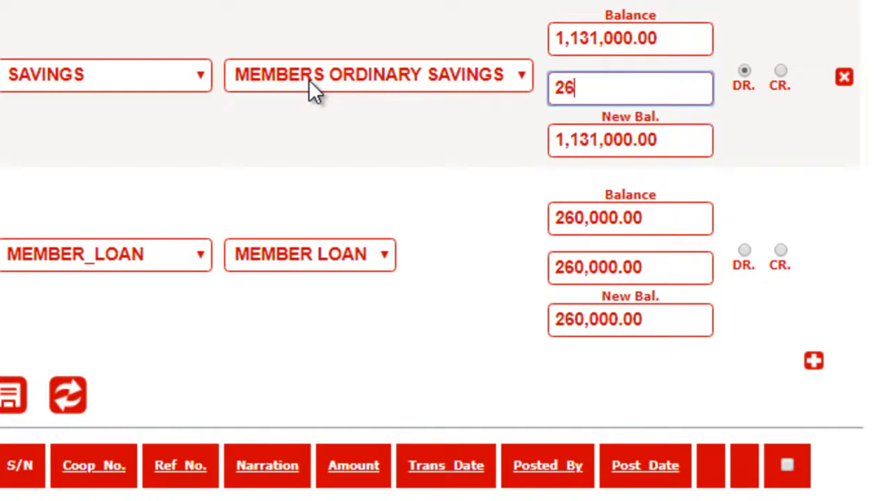
text(0)
key(Tab)
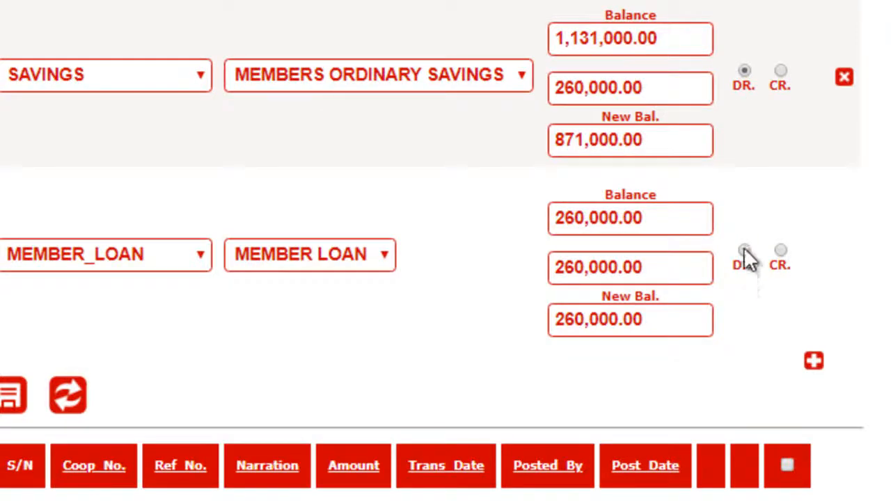
Step: Mark the MEMBER_LOAN line as a credit (CR.) and check its new balance
click(781, 251)
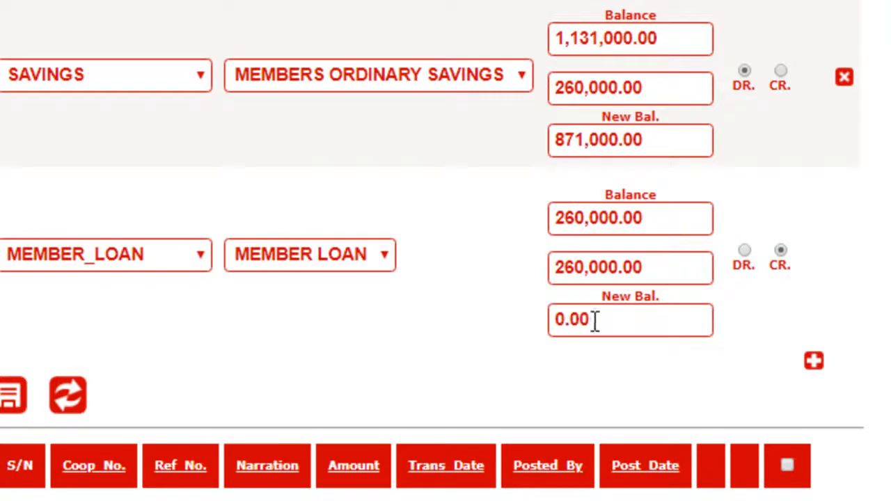
drag(594, 320, 537, 322)
click(416, 348)
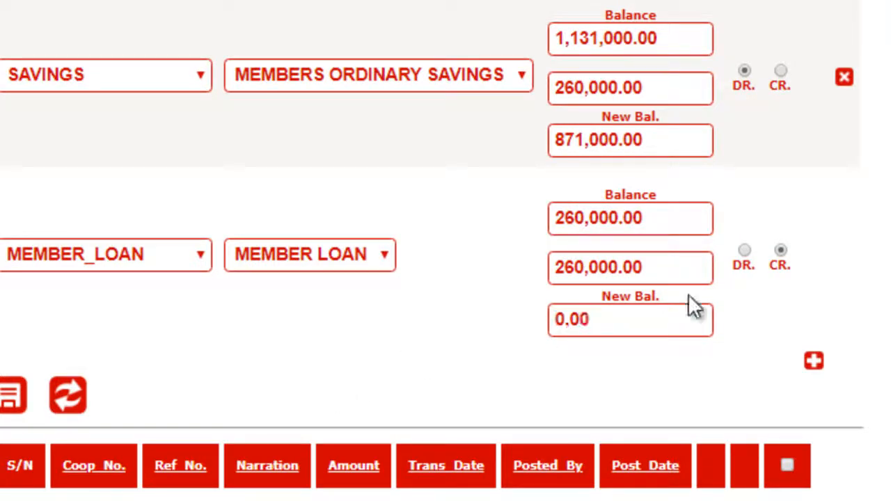
Step: Add a third entry line for the MEMBER_LOAN_INT product and set its amount to 26000
click(813, 362)
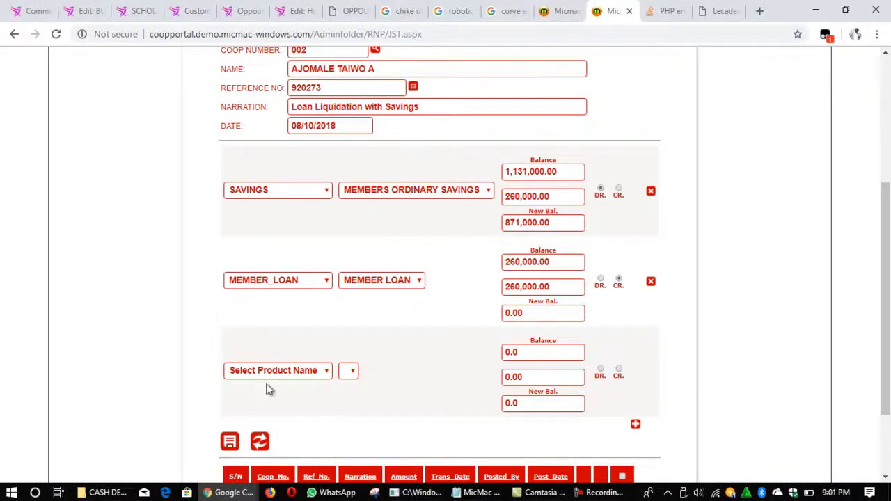
click(325, 372)
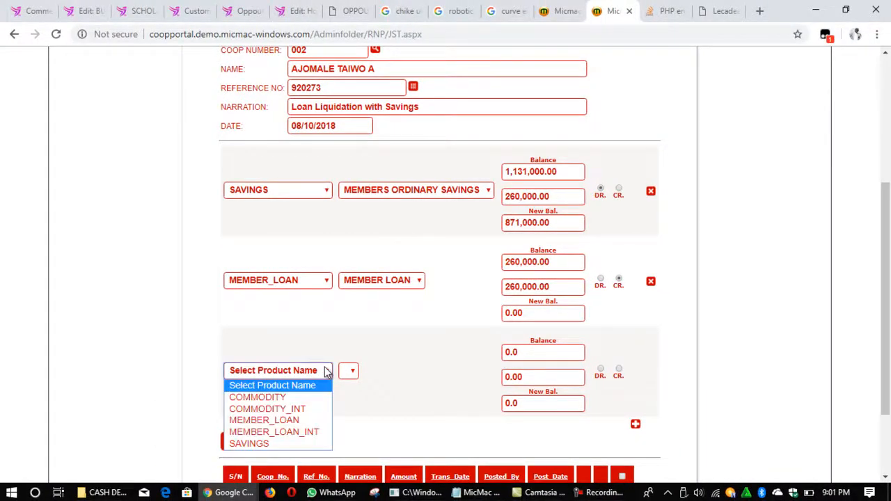
click(285, 433)
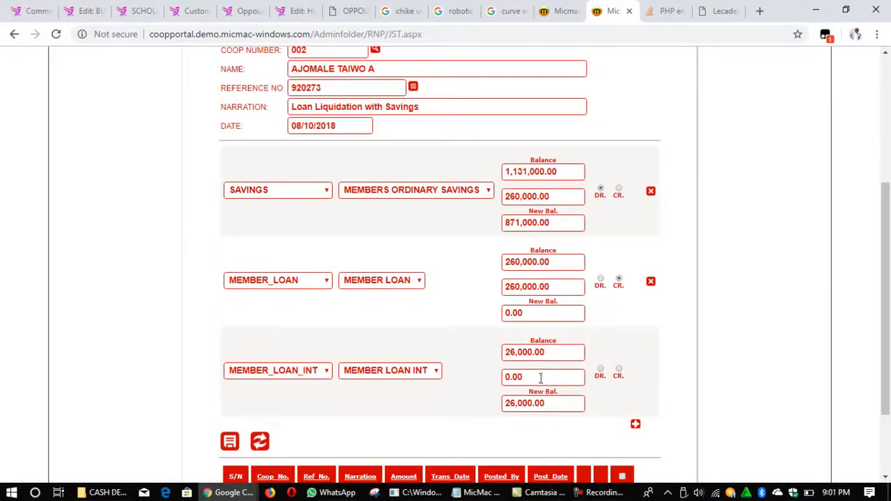
click(540, 378)
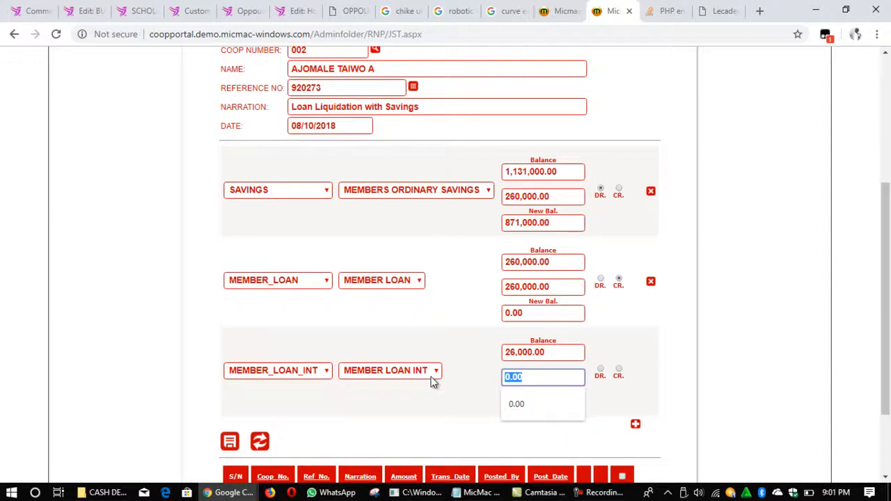
text(26000)
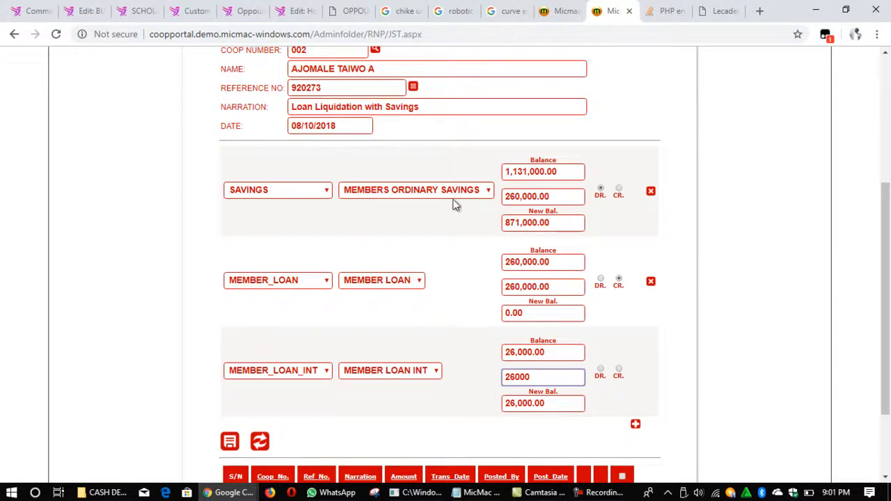
drag(507, 285, 556, 292)
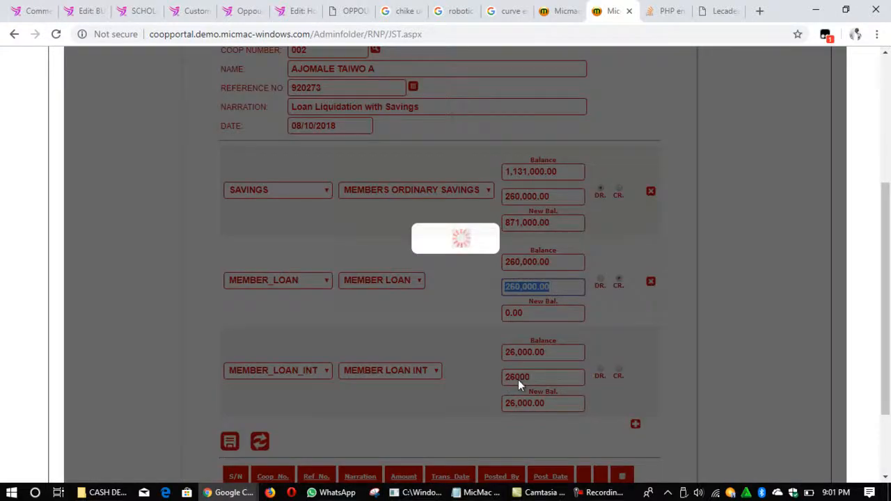
drag(541, 378, 528, 379)
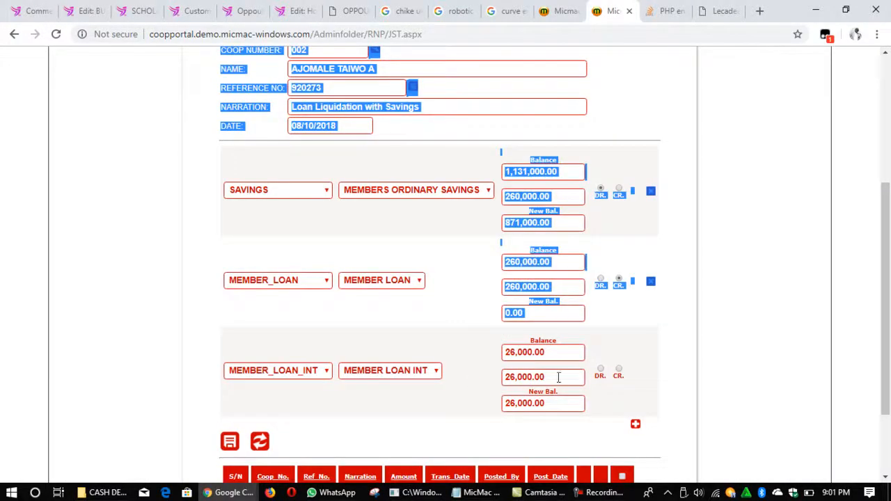
click(551, 379)
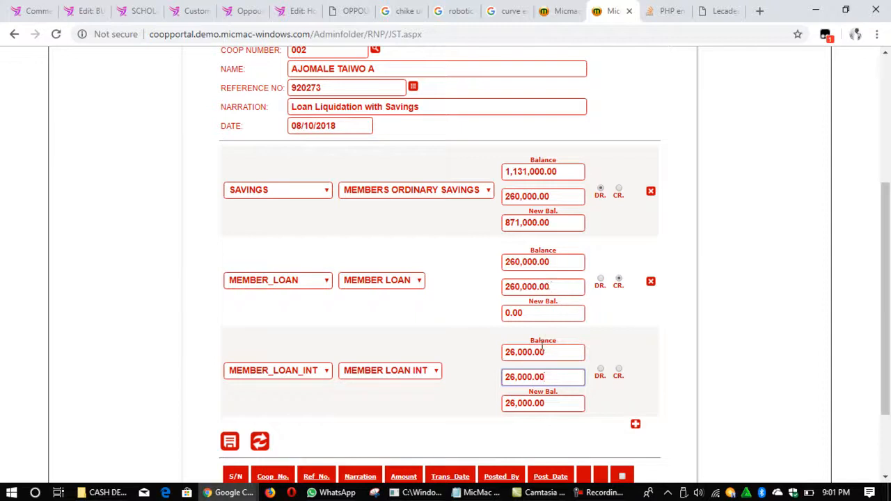
Step: Set the amount on the debited SAVINGS line to 286000, keeping 260000 on the MEMBER_LOAN line
drag(560, 197, 458, 202)
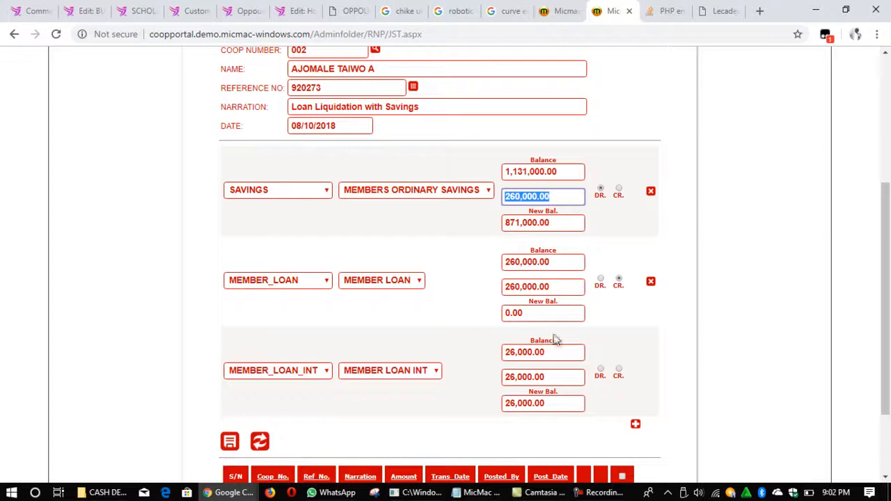
click(550, 286)
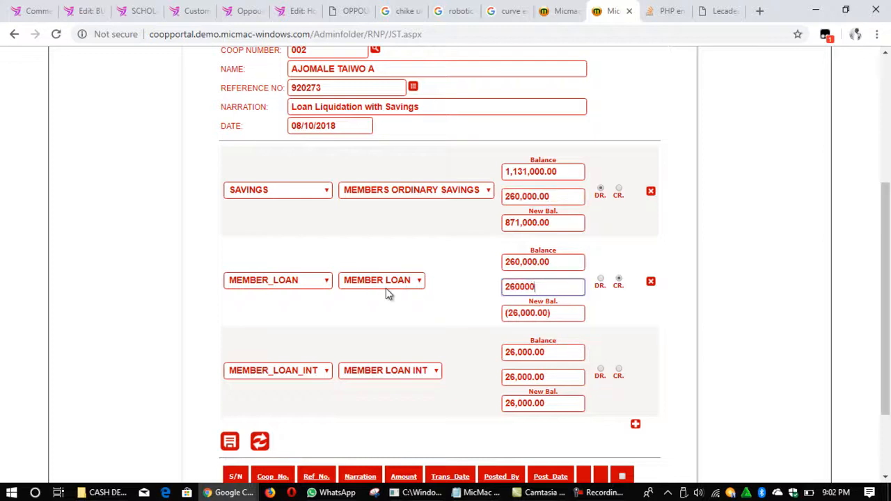
click(545, 196)
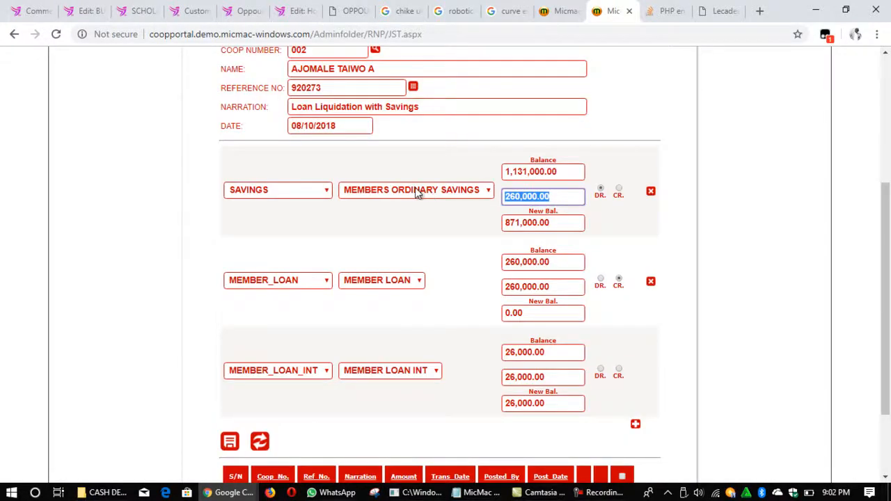
text(286000)
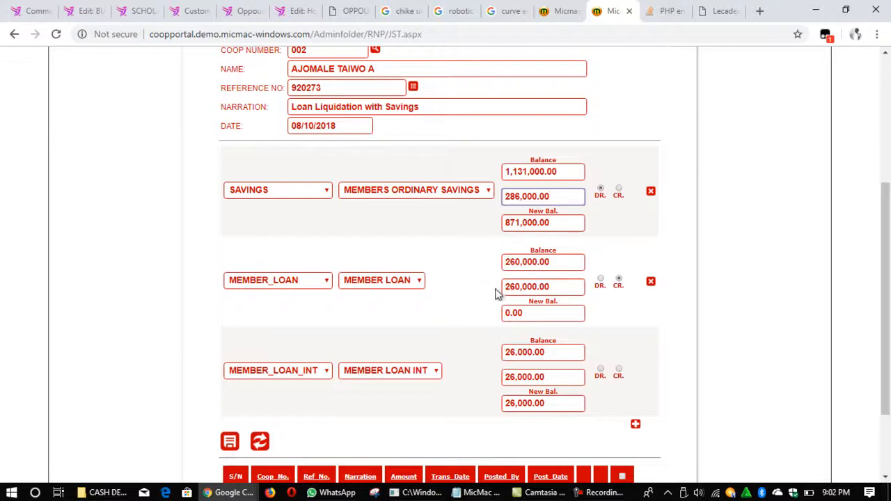
drag(504, 287, 572, 291)
Step: Mark the MEMBER_LOAN_INT line as a credit (CR.) and save the set-off entry
click(619, 370)
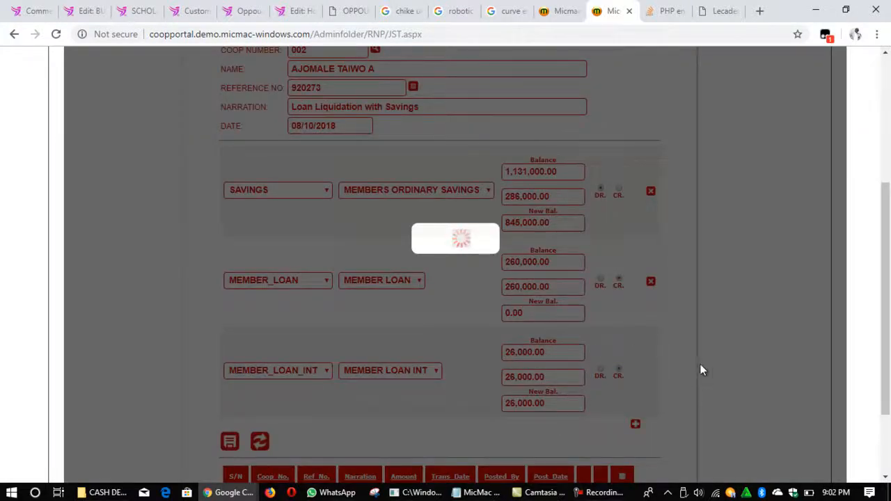
scroll(701, 370, down, 1)
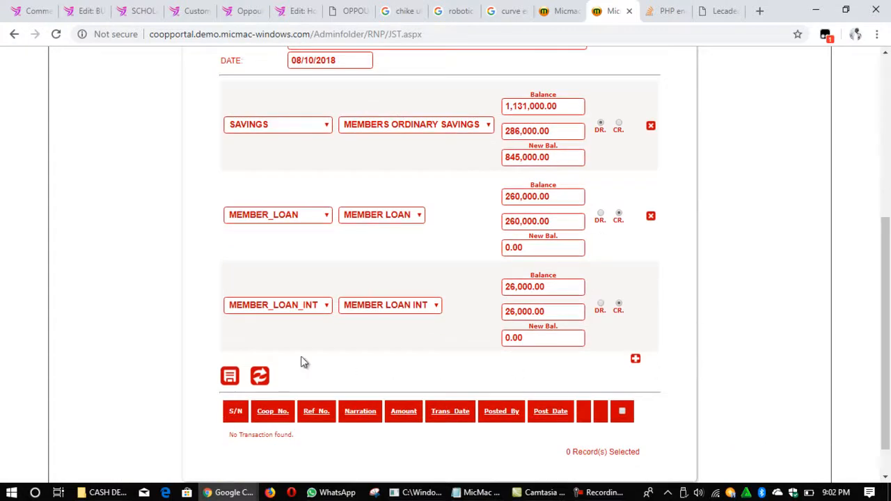
click(230, 378)
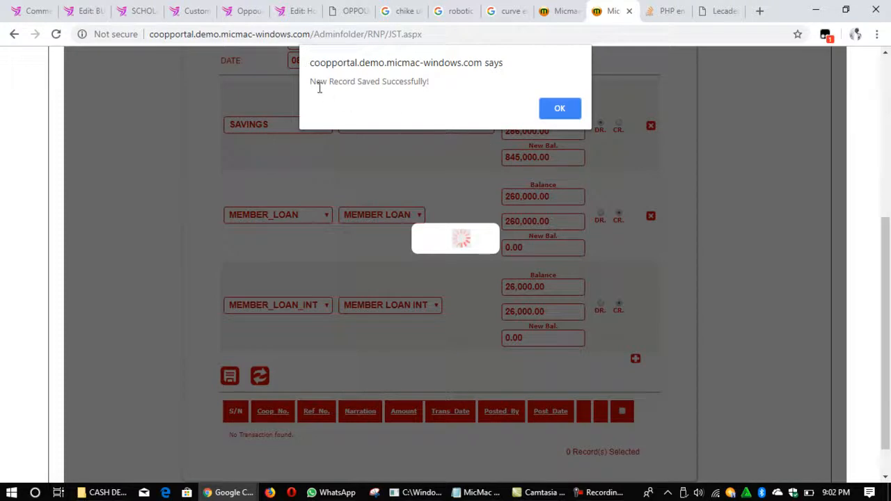
click(559, 109)
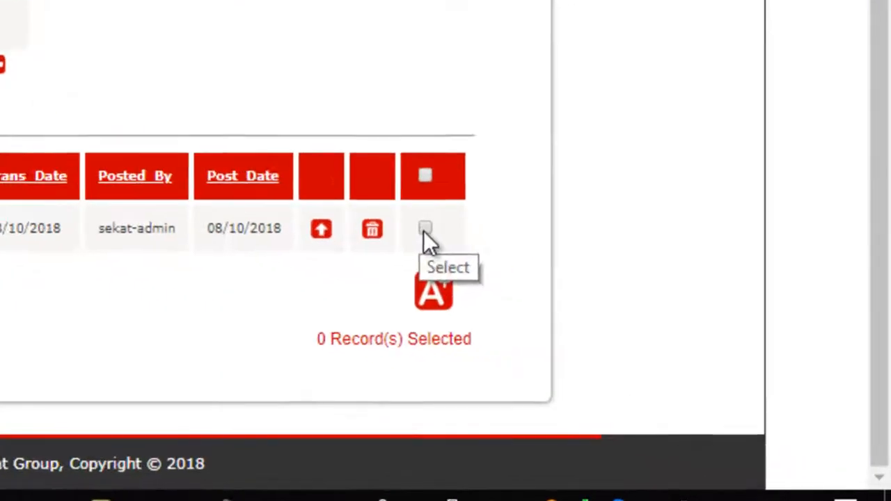
Step: Select the saved Loan Liquidation with Savings transaction and approve it
click(672, 359)
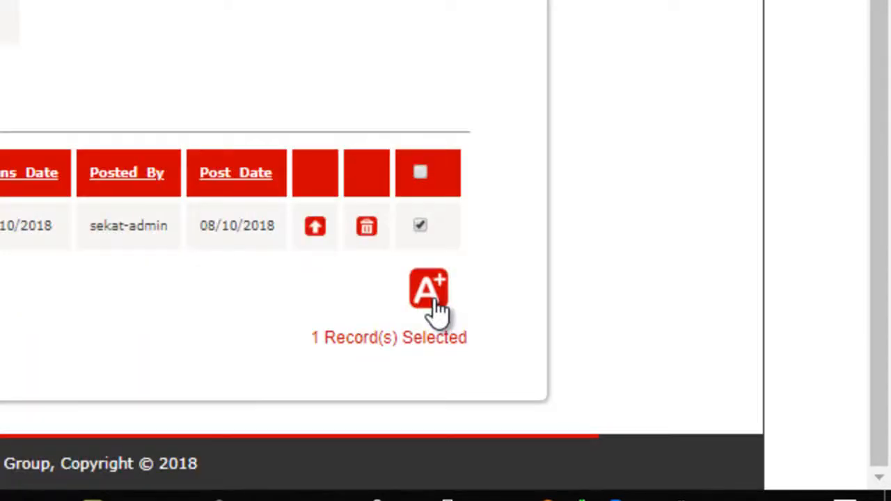
click(433, 299)
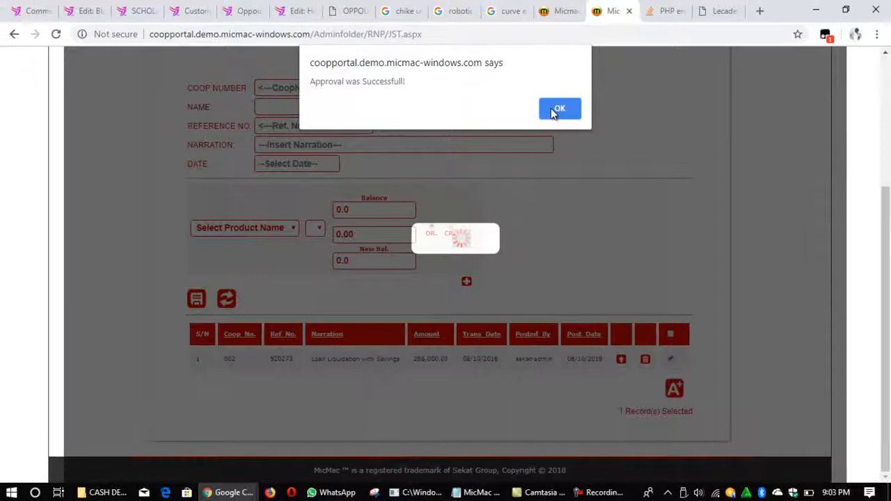
click(553, 110)
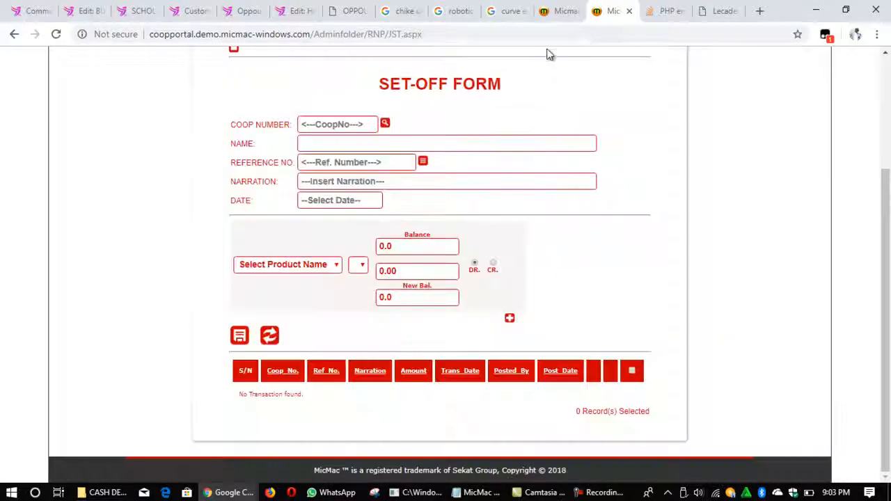
Step: Open the approved members register in the other portal window and enter the member's cooperative number as the search criterion
click(554, 14)
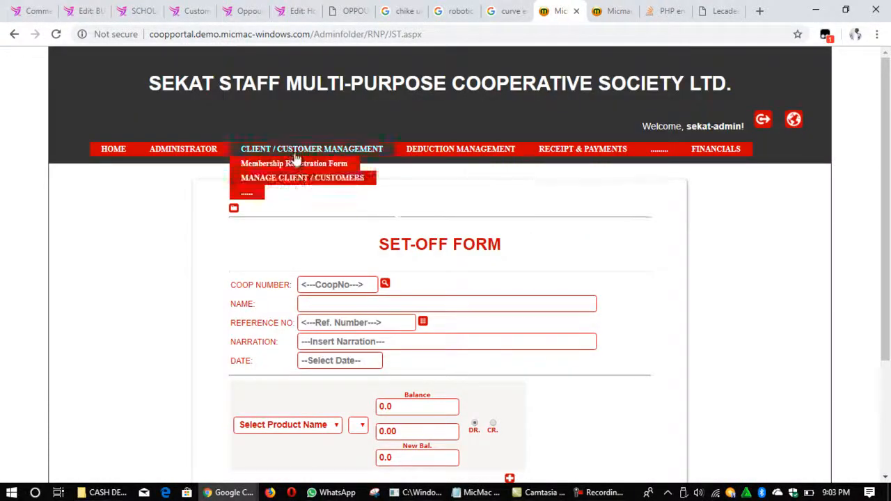
mouse_move(285, 182)
click(426, 182)
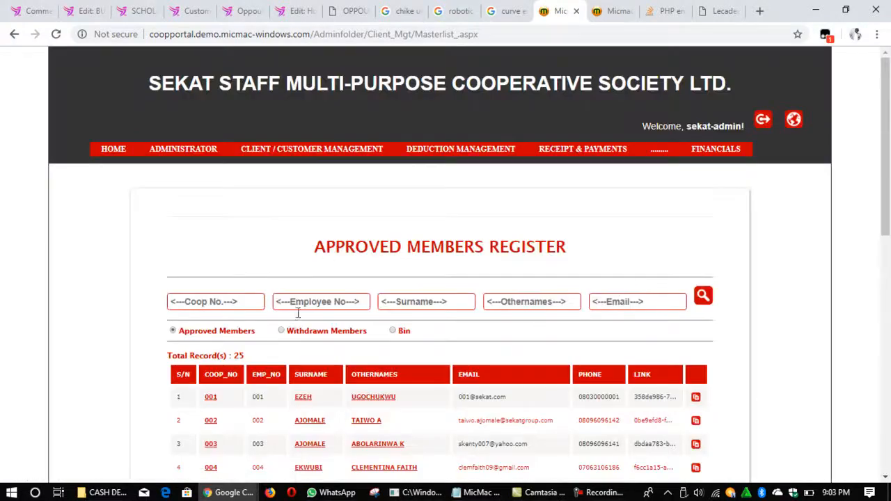
click(240, 302)
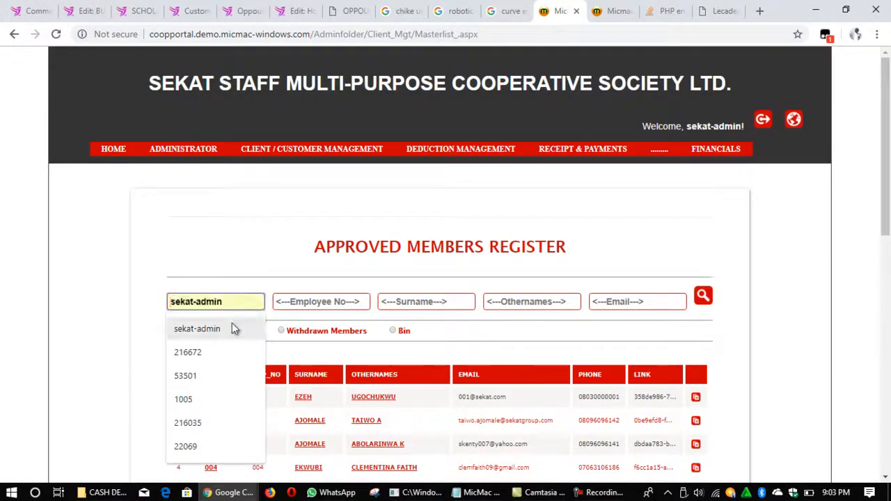
text(002)
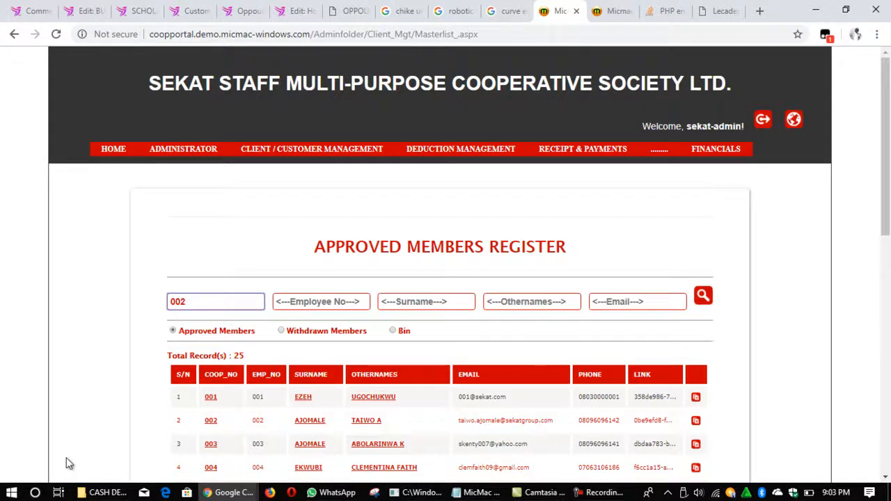
Step: Open the member's account summary and check the product balances and additional loan information
click(695, 421)
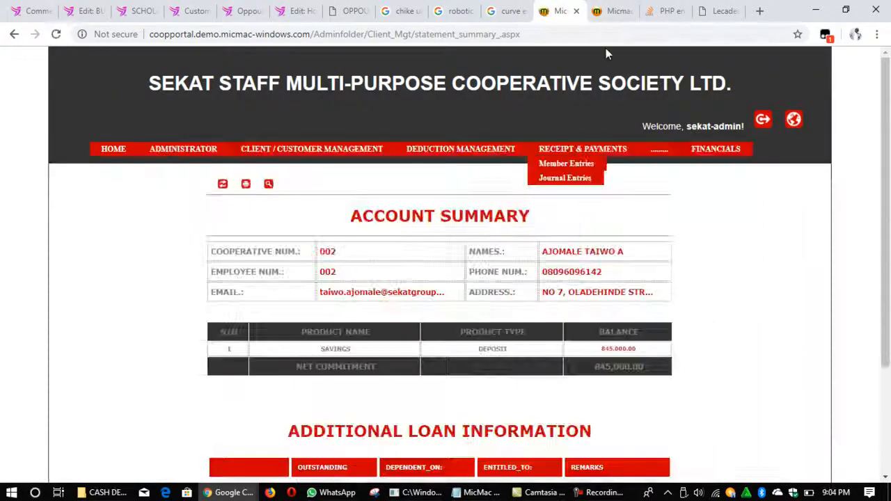
scroll(533, 269, down, 2)
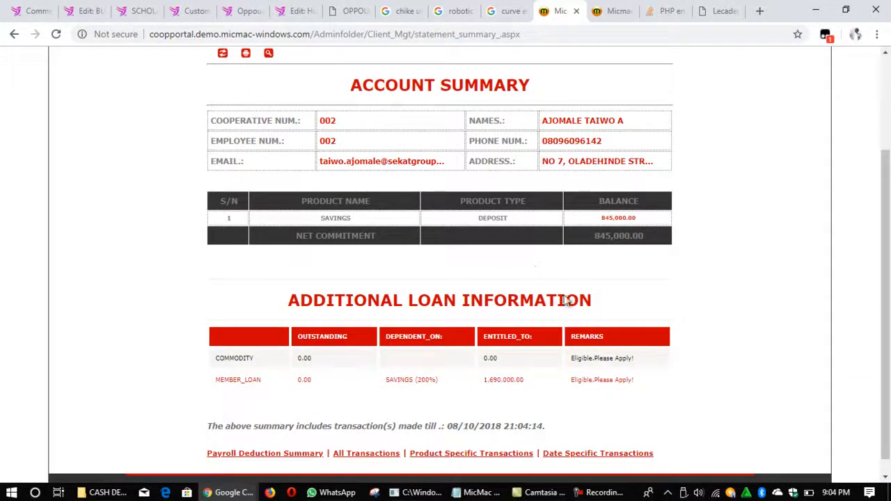
scroll(396, 369, down, 1)
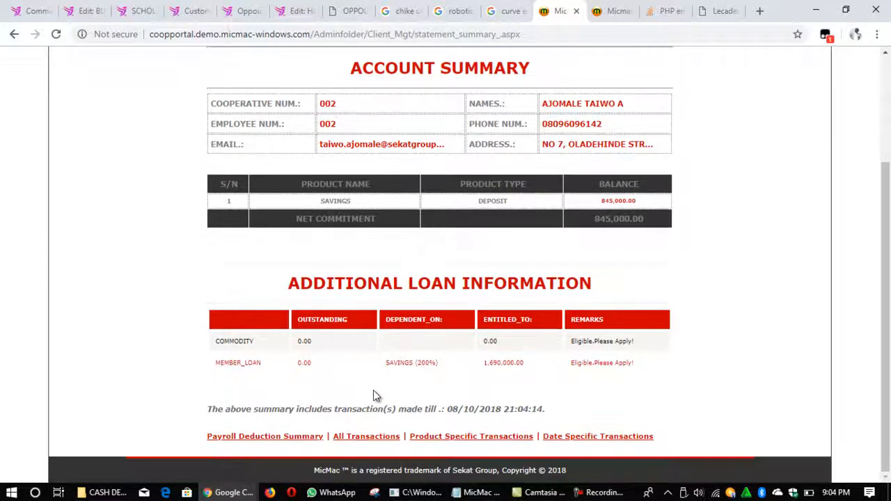
Step: View all of the member's transactions and check the Loan Liquidation with Savings entries under SAVINGS and MEMBER_LOAN
click(355, 437)
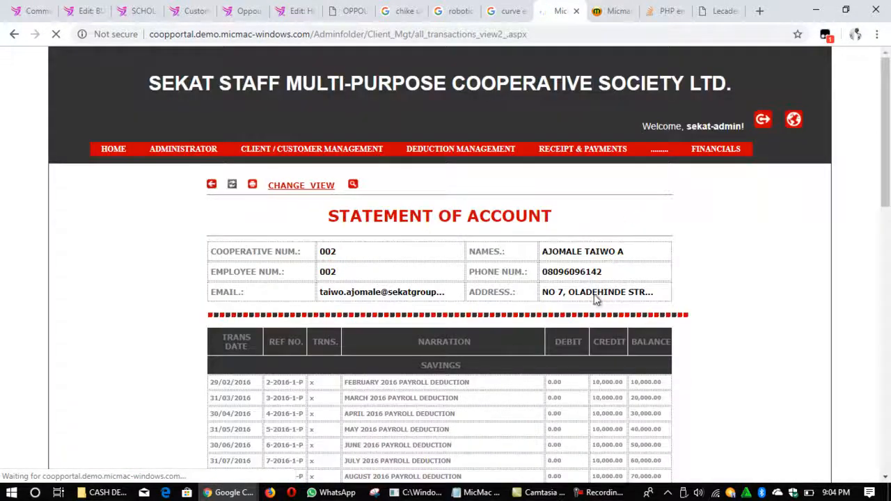
scroll(641, 227, down, 10)
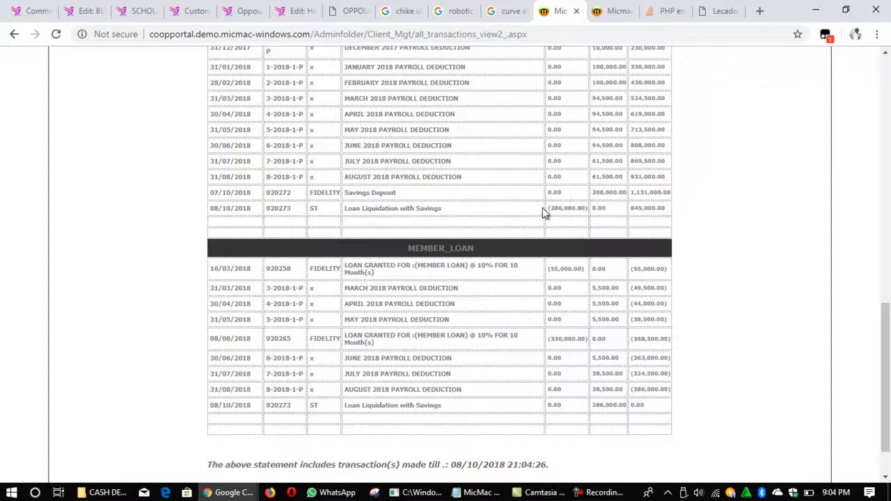
drag(548, 207, 590, 214)
scroll(558, 216, down, 2)
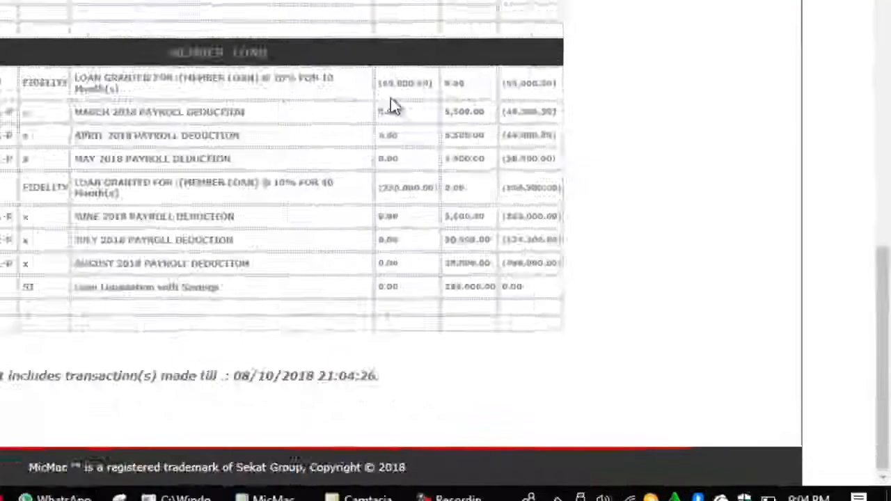
drag(255, 207, 321, 201)
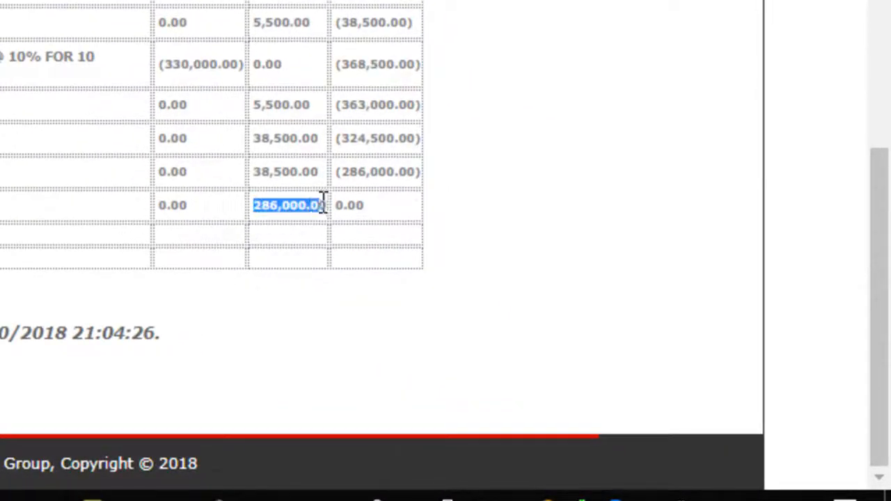
click(386, 207)
drag(385, 206, 341, 206)
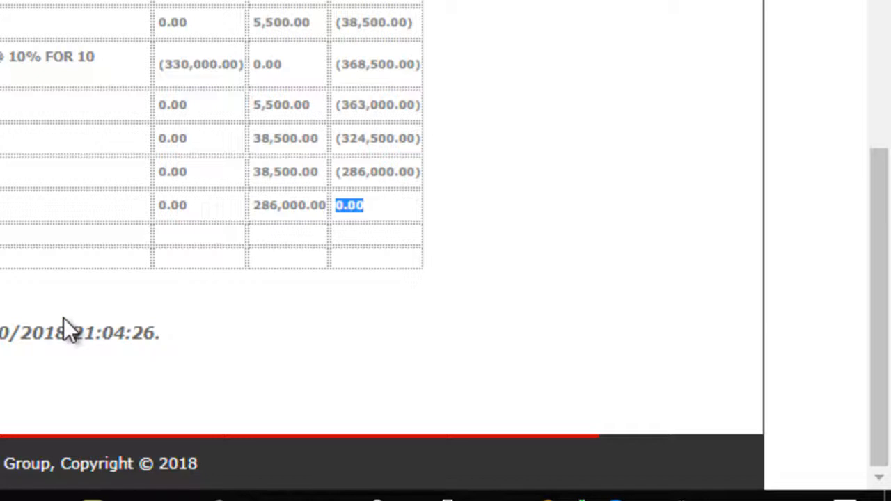
Step: Leave the statement of account for another page for managing clients and customers
scroll(399, 193, up, 6)
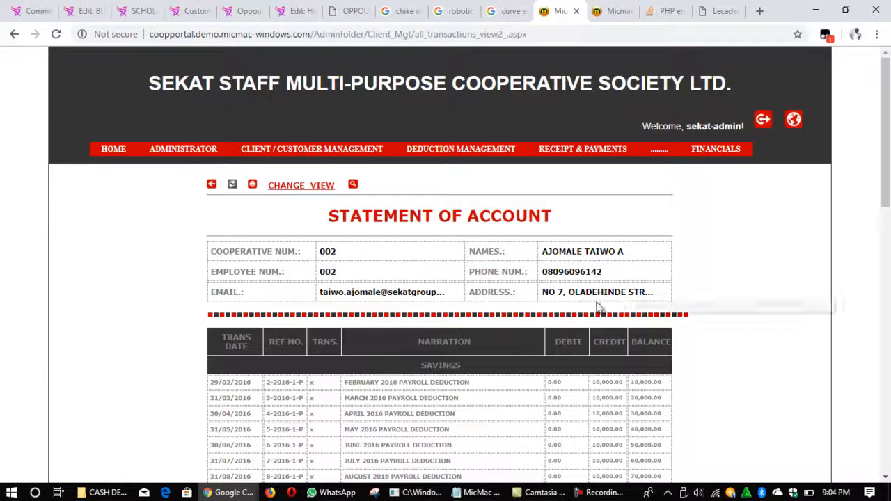
mouse_move(311, 149)
mouse_move(294, 192)
click(441, 208)
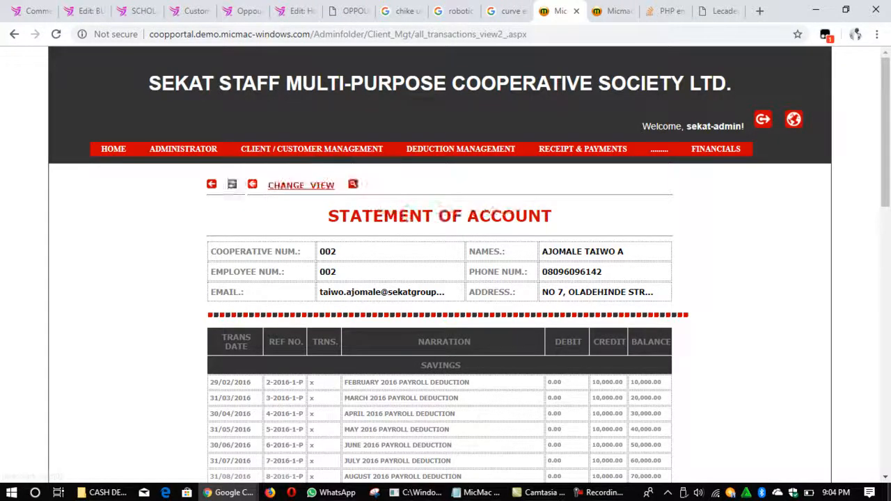